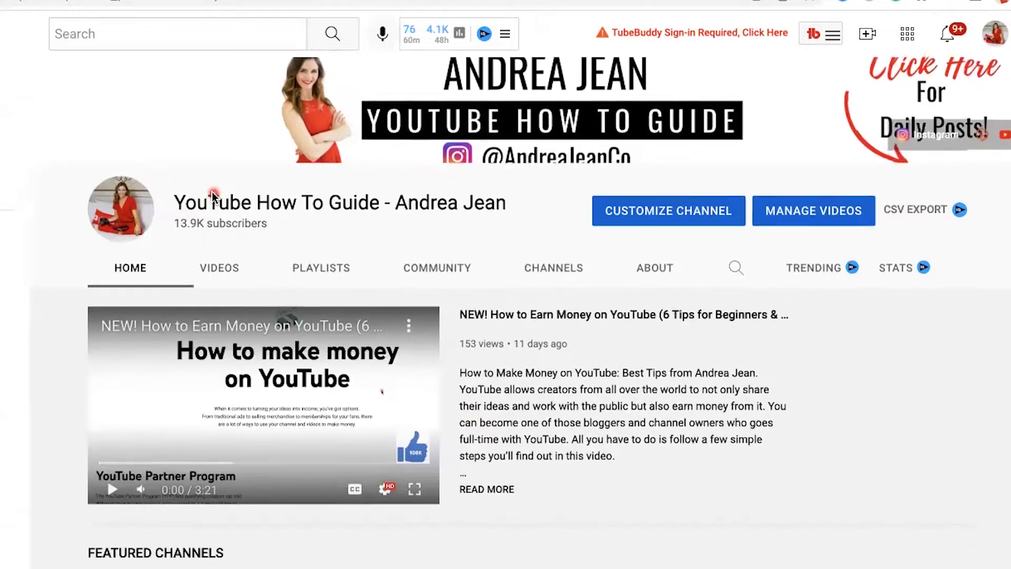
{"action": "scroll", "coordinate": [213, 196], "scroll_direction": "down", "scroll_amount": 3}
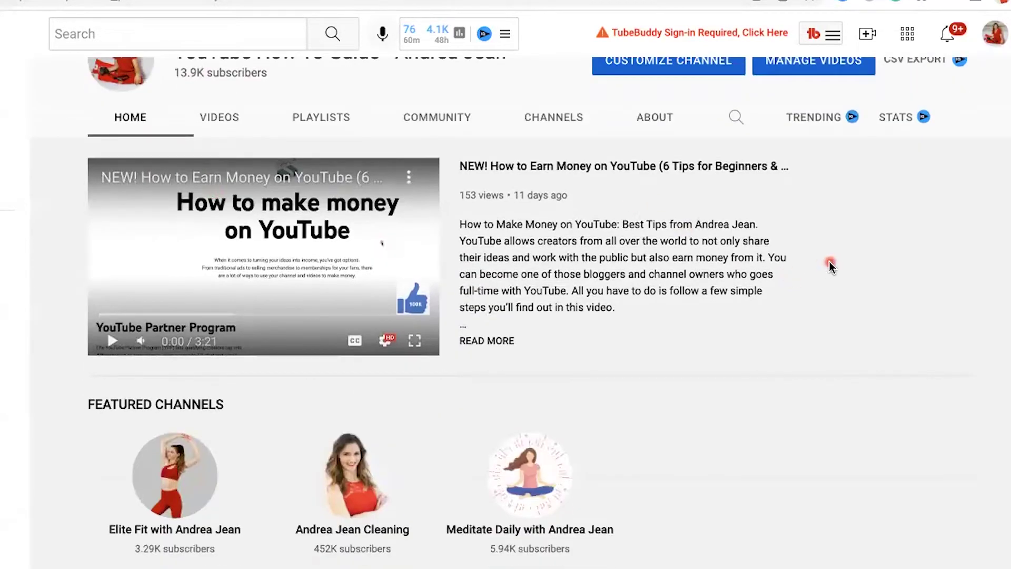
Scroll through the channel homepage, then open the account menu from the profile avatar
{"action": "scroll", "coordinate": [830, 266], "scroll_direction": "down", "scroll_amount": 6}
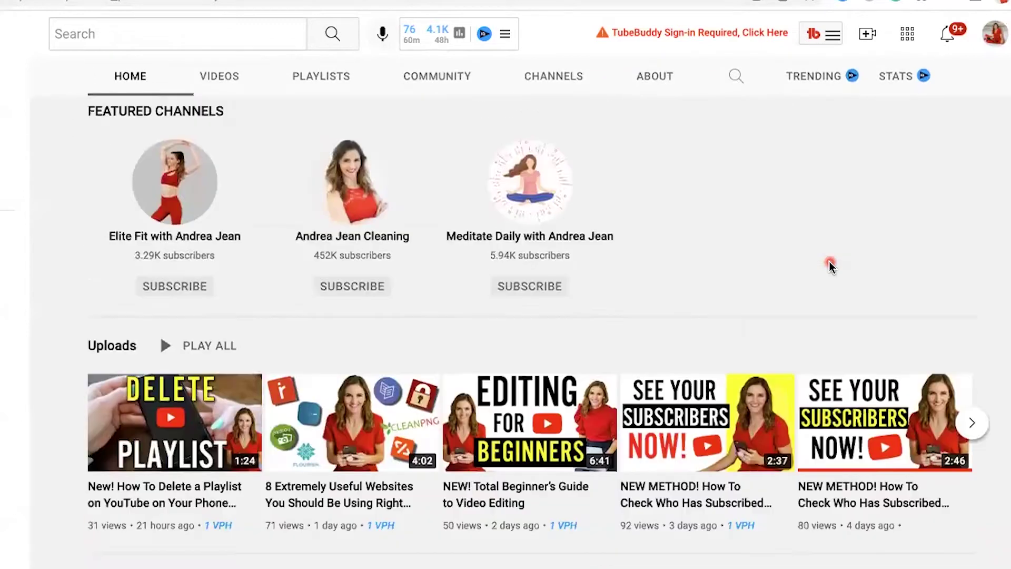
{"action": "scroll", "coordinate": [830, 266], "scroll_direction": "down", "scroll_amount": 3}
{"action": "scroll", "coordinate": [829, 261], "scroll_direction": "up", "scroll_amount": 12}
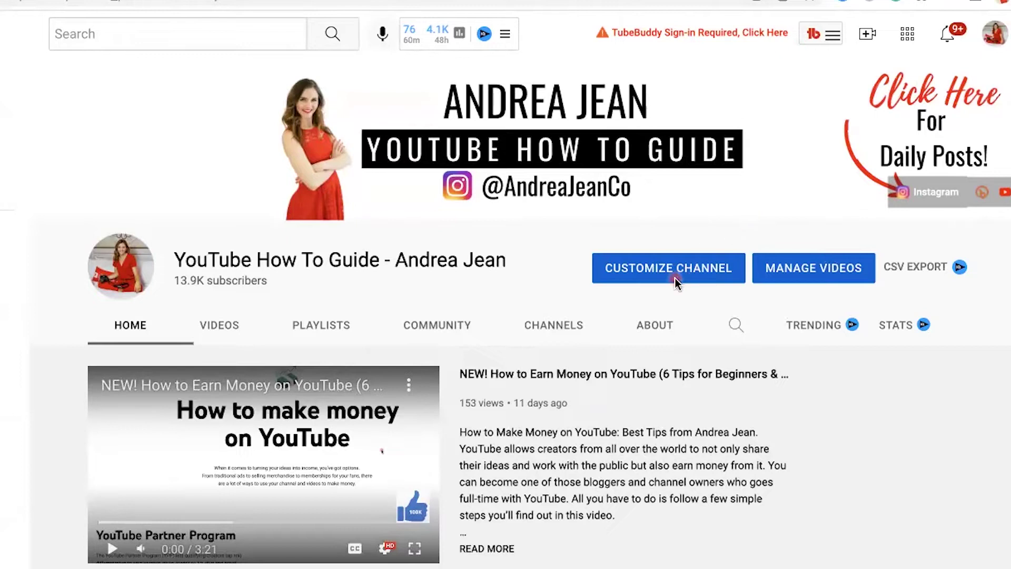
{"action": "mouse_move", "coordinate": [949, 99]}
{"action": "left_click", "coordinate": [982, 45]}
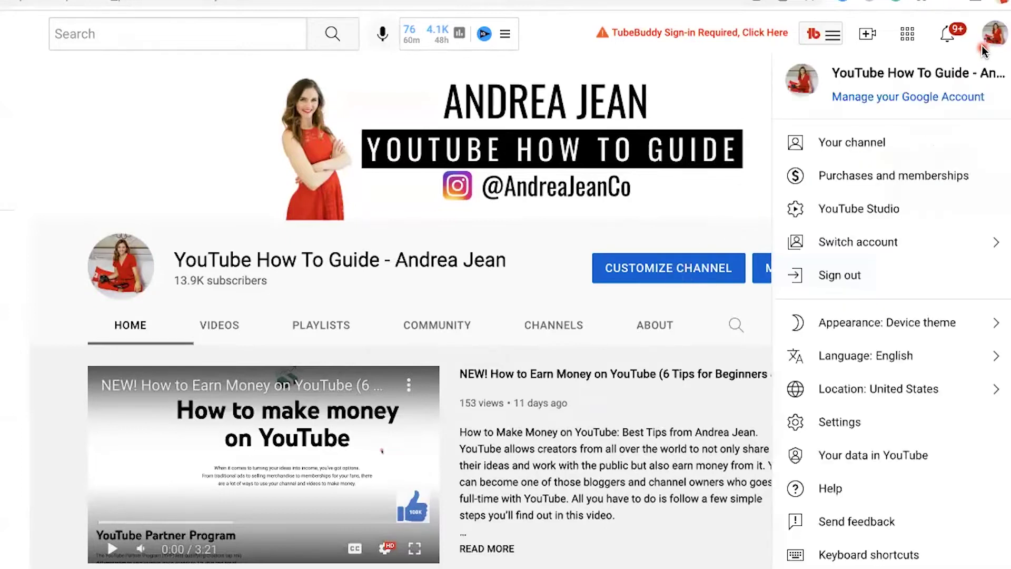
Go to YouTube Studio Settings > Channel and review the Basic info keyword list (481/500 characters)
{"action": "left_click", "coordinate": [883, 210]}
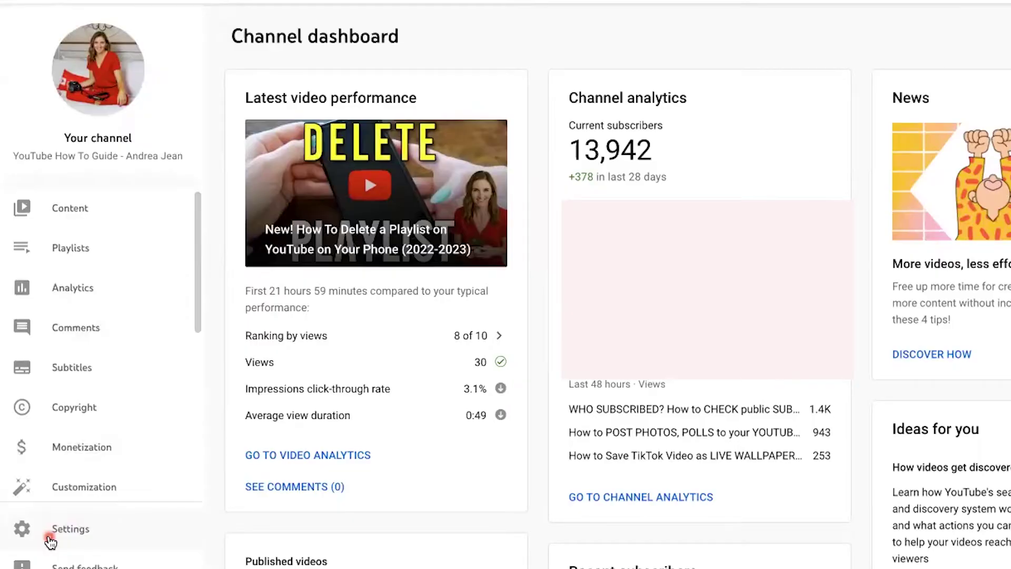
{"action": "left_click", "coordinate": [60, 529]}
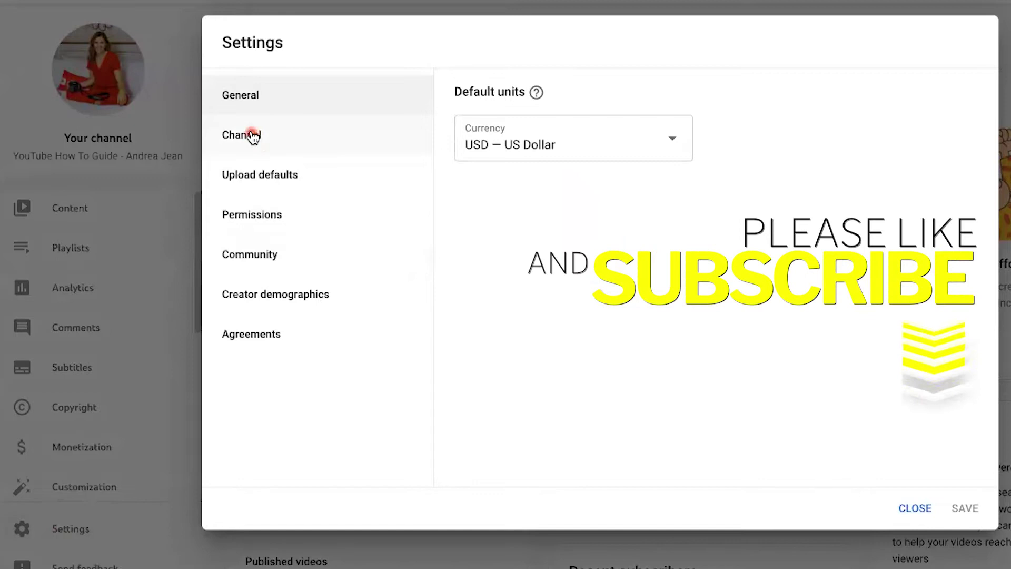
{"action": "left_click", "coordinate": [252, 136]}
{"action": "scroll", "coordinate": [846, 189], "scroll_direction": "down", "scroll_amount": 3}
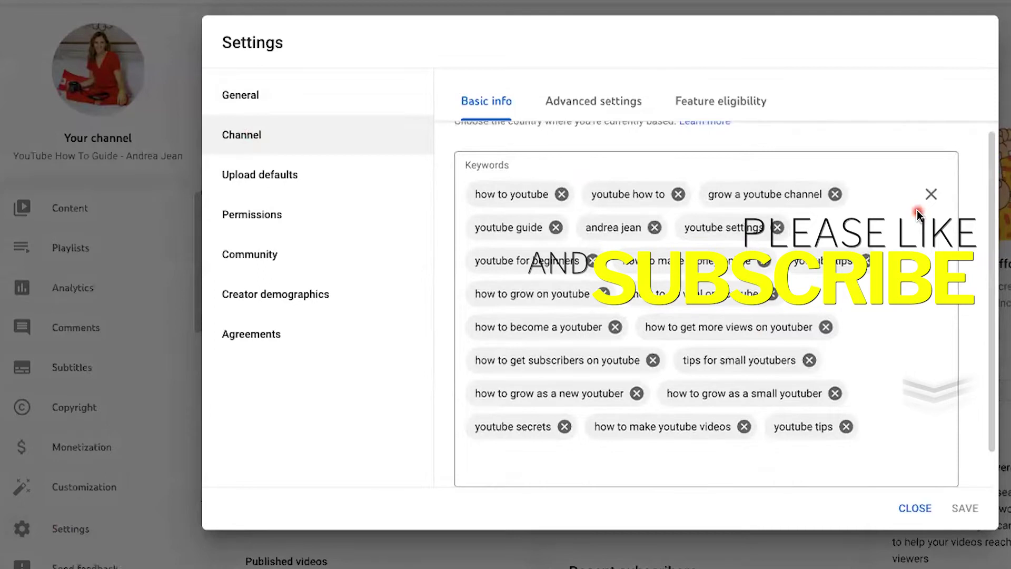
{"action": "scroll", "coordinate": [918, 210], "scroll_direction": "down", "scroll_amount": 1}
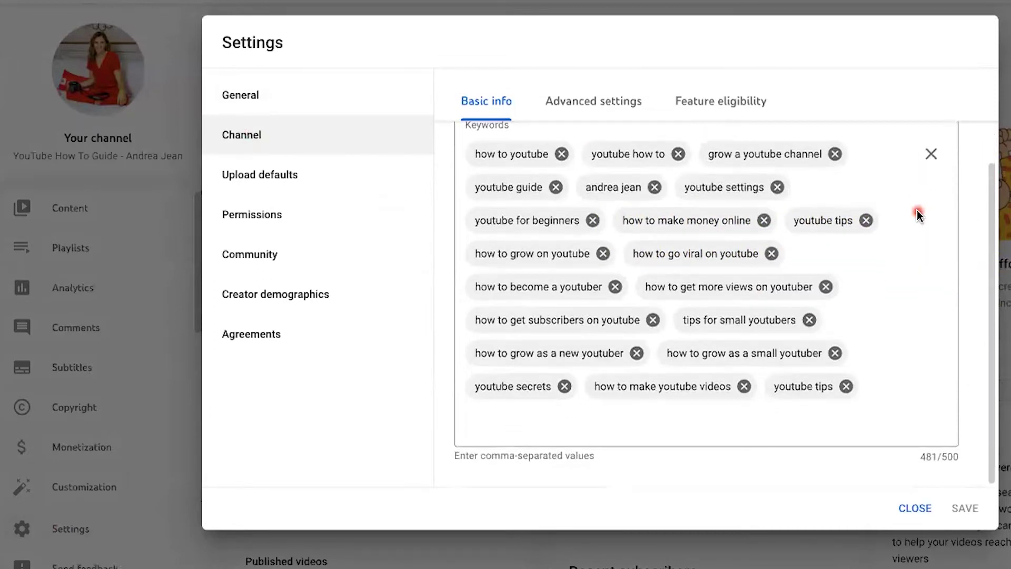
In Advanced settings, uncheck 'Allow viewers to clip my content' and save
{"action": "left_click", "coordinate": [591, 105]}
{"action": "scroll", "coordinate": [725, 338], "scroll_direction": "down", "scroll_amount": 3}
{"action": "scroll", "coordinate": [789, 340], "scroll_direction": "down", "scroll_amount": 2}
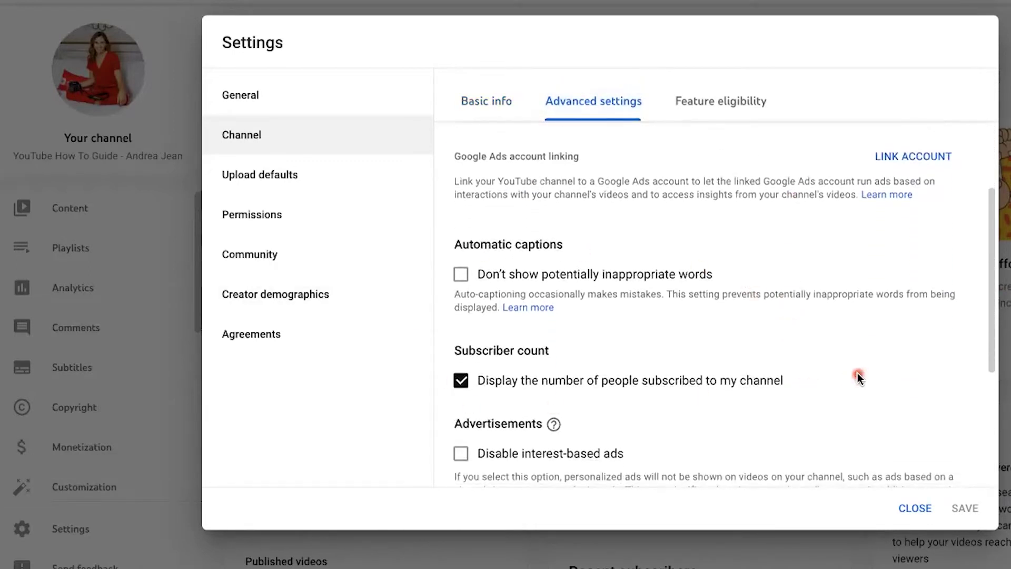
{"action": "scroll", "coordinate": [857, 372], "scroll_direction": "down", "scroll_amount": 4}
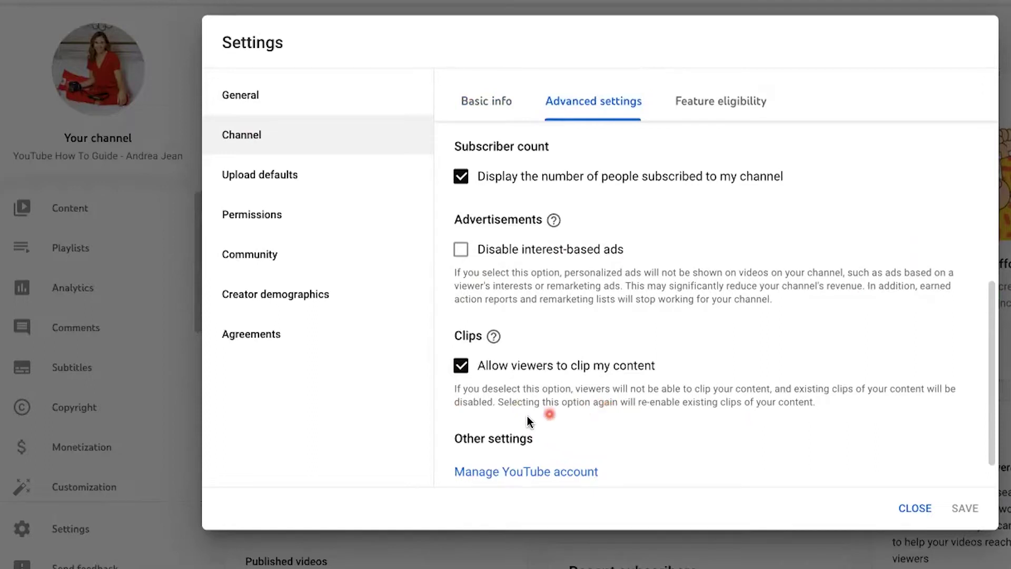
{"action": "left_click", "coordinate": [461, 366]}
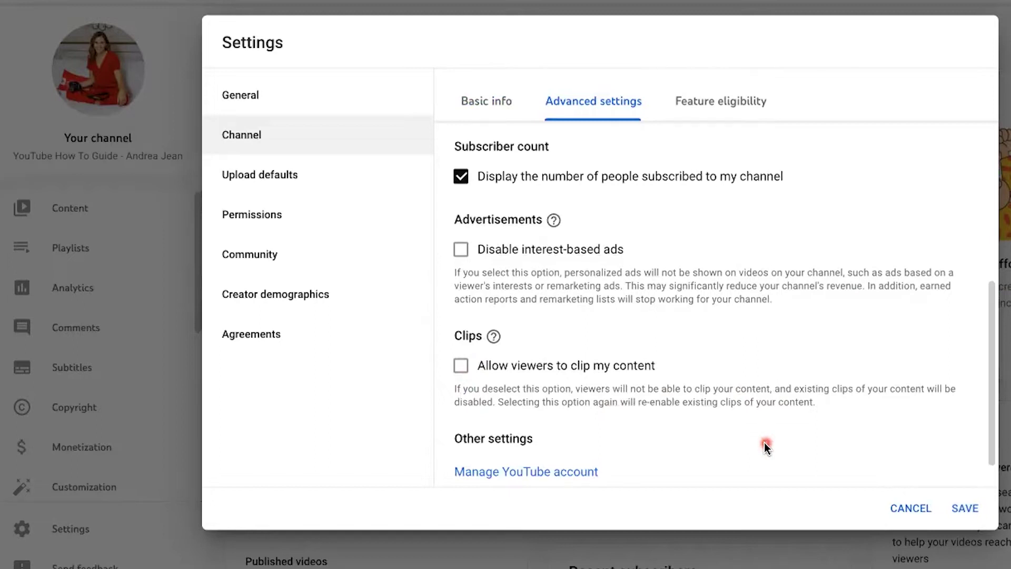
{"action": "left_click", "coordinate": [965, 510]}
Review the upload defaults description and set default upload visibility to Private
{"action": "left_click", "coordinate": [229, 182]}
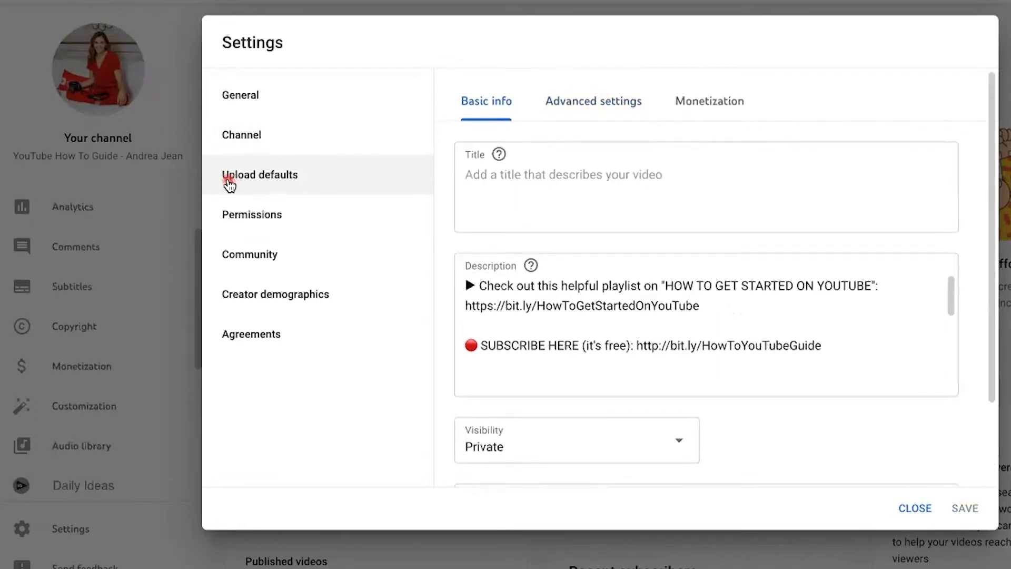
{"action": "scroll", "coordinate": [843, 308], "scroll_direction": "down", "scroll_amount": 2}
{"action": "scroll", "coordinate": [881, 320], "scroll_direction": "down", "scroll_amount": 5}
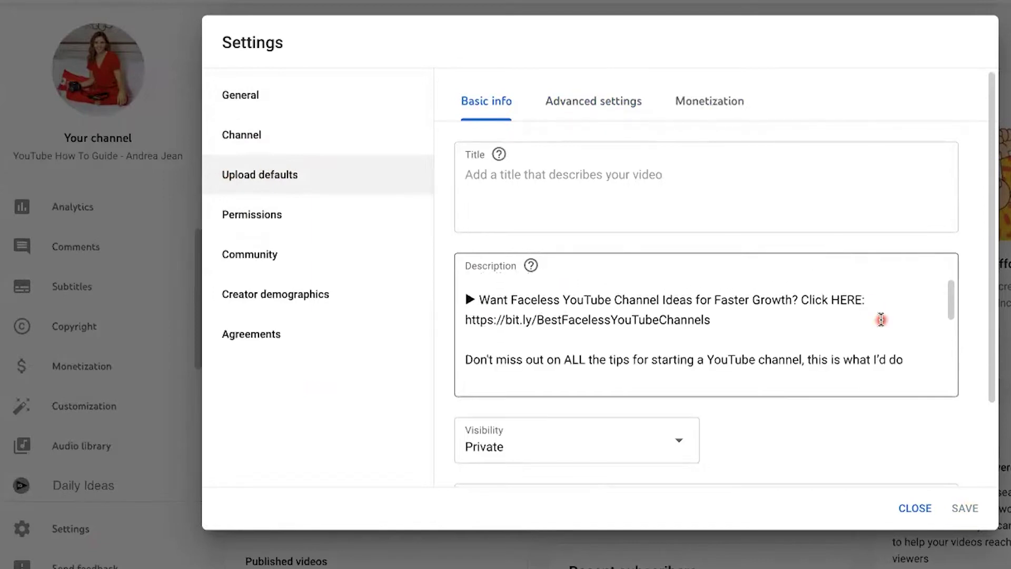
{"action": "scroll", "coordinate": [881, 319], "scroll_direction": "down", "scroll_amount": 3}
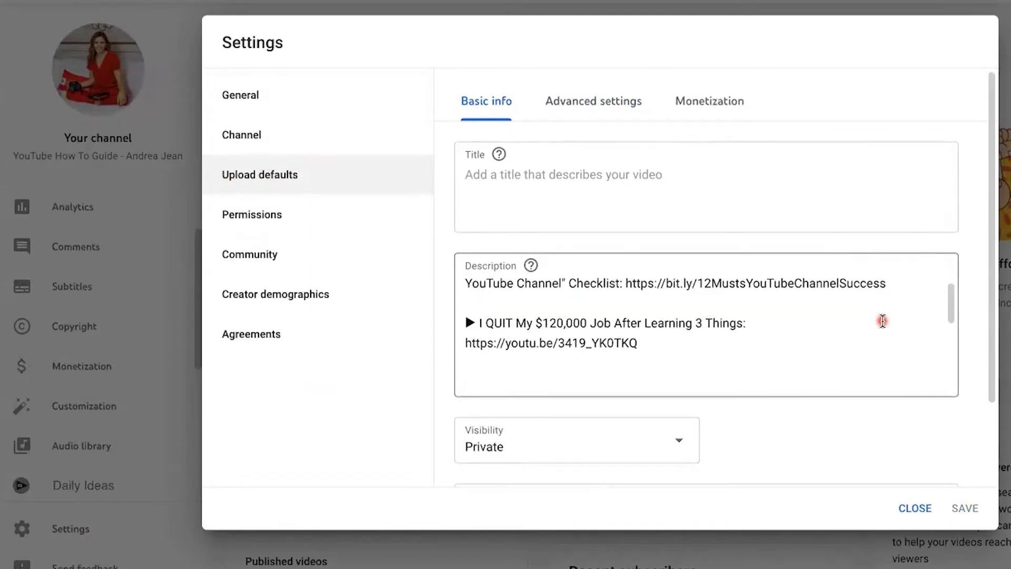
{"action": "scroll", "coordinate": [881, 320], "scroll_direction": "down", "scroll_amount": 3}
{"action": "left_click_drag", "start_coordinate": [993, 352], "coordinate": [975, 444]}
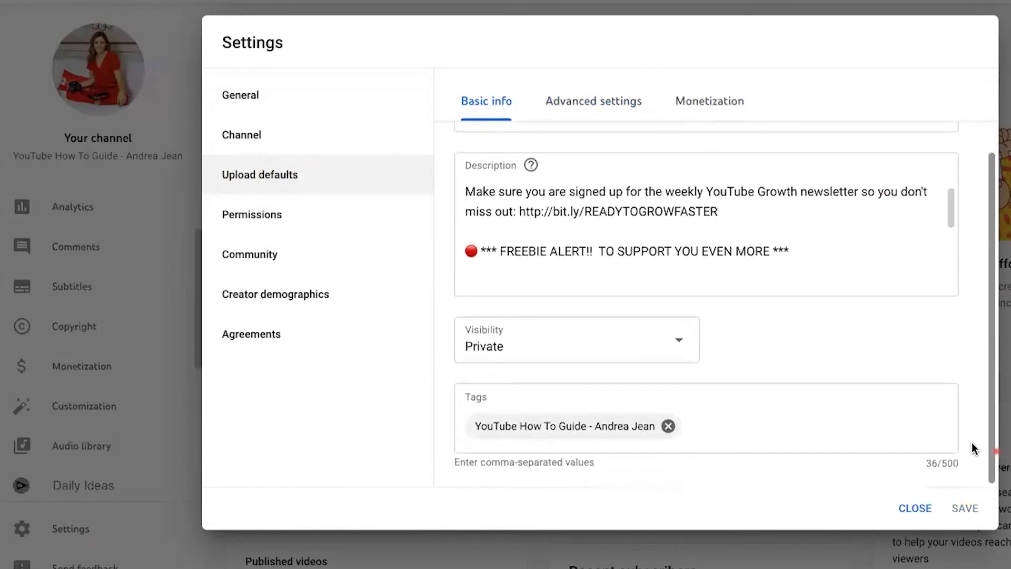
{"action": "left_click", "coordinate": [685, 342]}
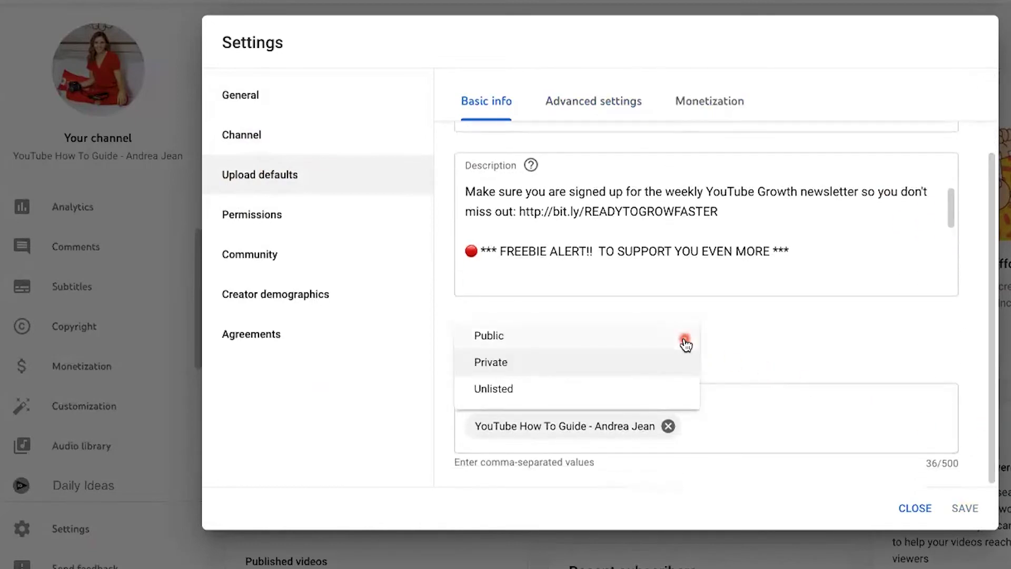
{"action": "left_click", "coordinate": [591, 370]}
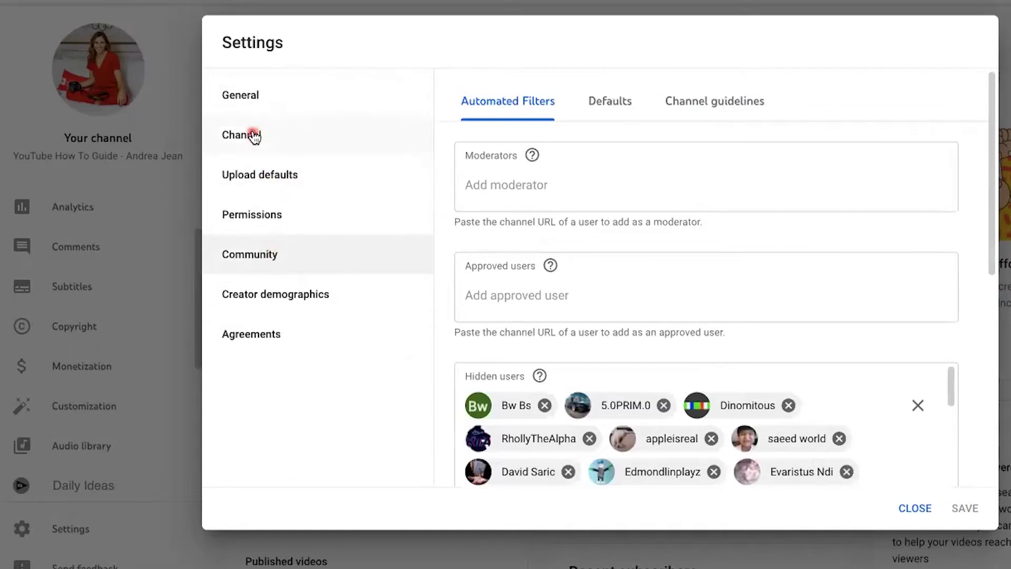
Look over the hidden users, blocked words and block-links filters, then show the comment Defaults
{"action": "scroll", "coordinate": [819, 235], "scroll_direction": "down", "scroll_amount": 3}
{"action": "scroll", "coordinate": [838, 236], "scroll_direction": "down", "scroll_amount": 4}
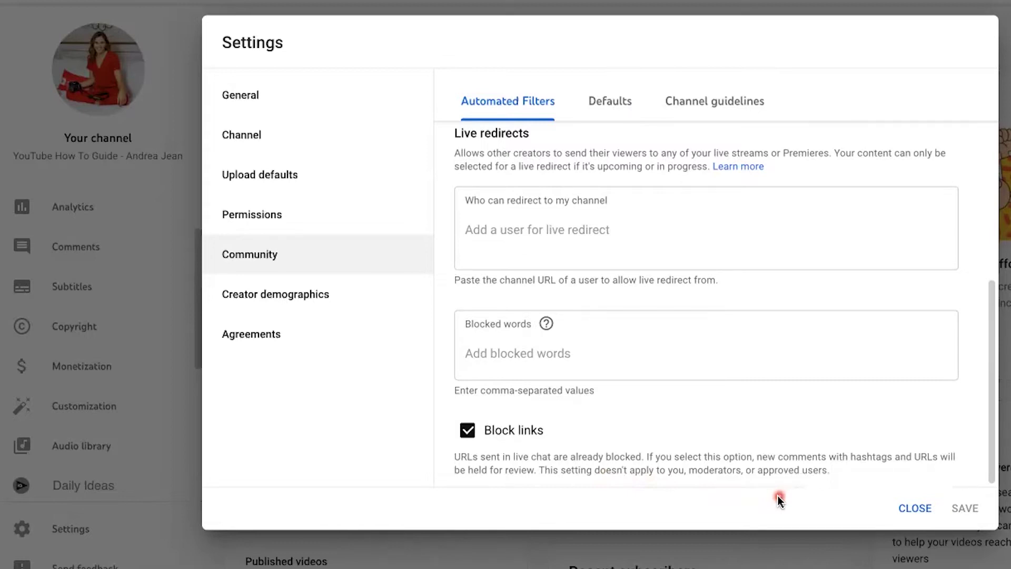
{"action": "scroll", "coordinate": [700, 295], "scroll_direction": "up", "scroll_amount": 10}
{"action": "left_click", "coordinate": [624, 103]}
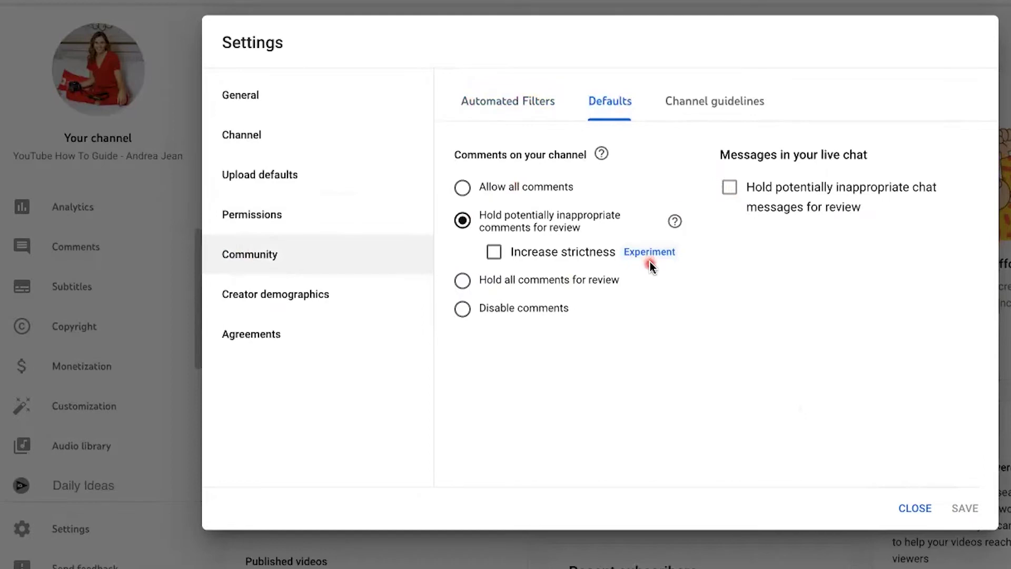
Turn on 'Increase strictness' for held comments, save, and go to Customization Layout
{"action": "left_click", "coordinate": [494, 252]}
{"action": "mouse_move", "coordinate": [676, 226]}
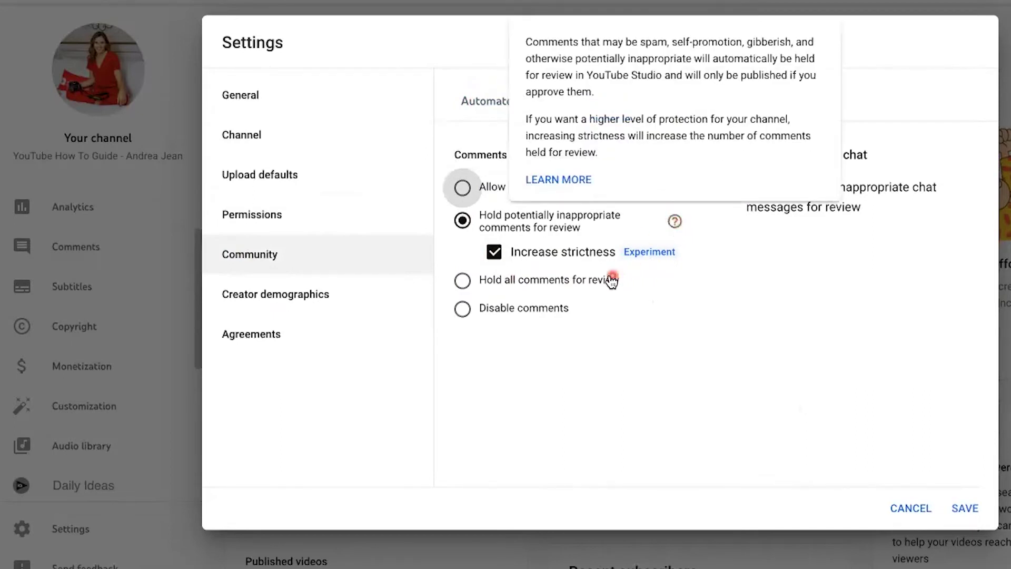
{"action": "left_click", "coordinate": [969, 509]}
{"action": "left_click", "coordinate": [84, 406]}
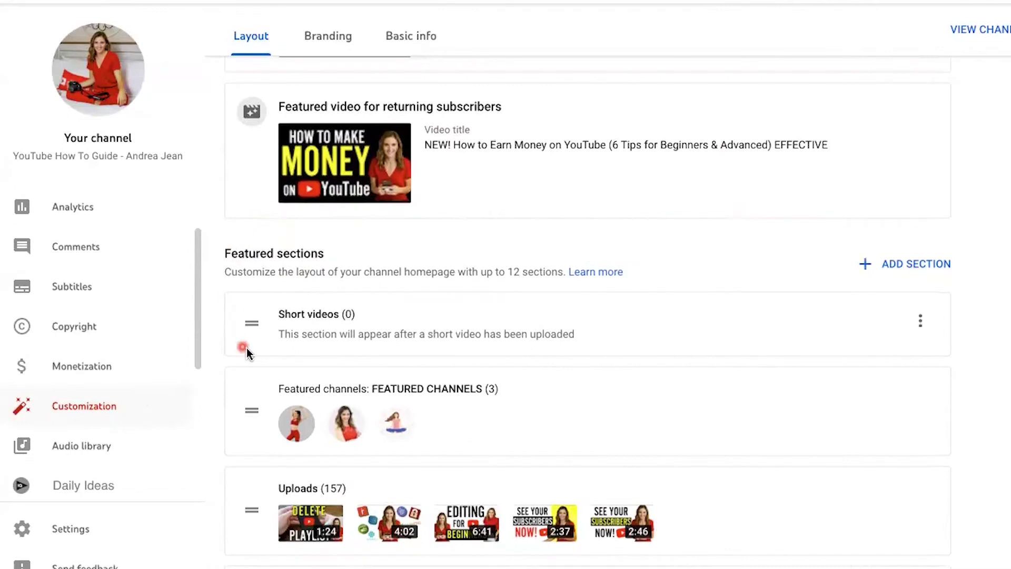
Check the Short videos section's options, reorder it among featured sections, and browse addable section types
{"action": "left_click", "coordinate": [922, 323]}
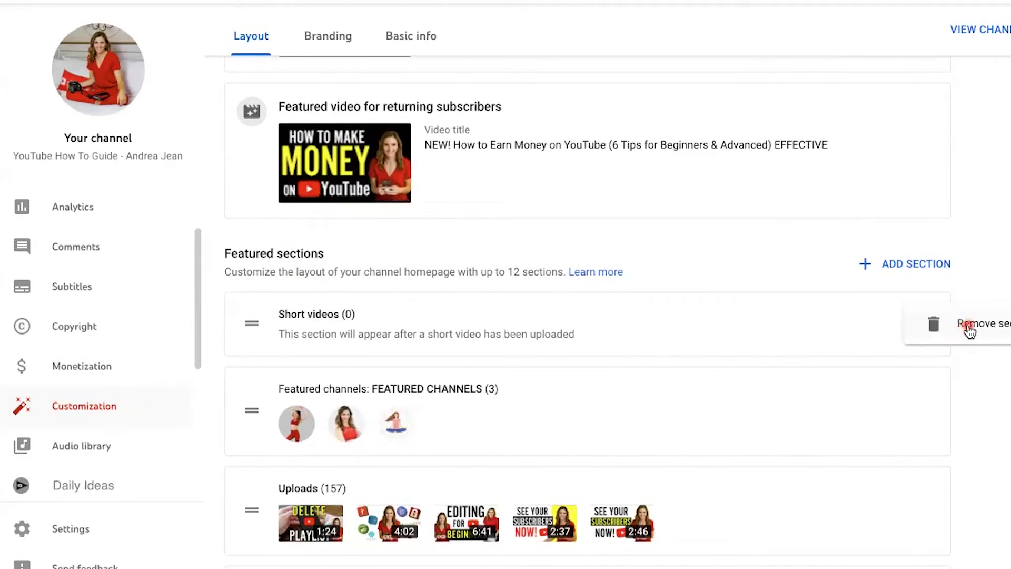
{"action": "left_click", "coordinate": [711, 271]}
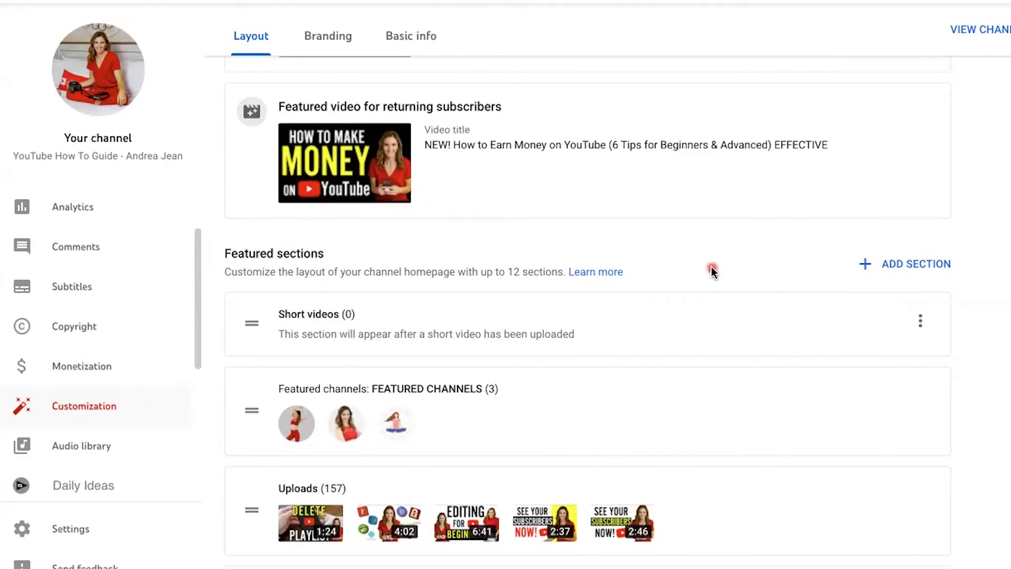
{"action": "scroll", "coordinate": [260, 245], "scroll_direction": "down", "scroll_amount": 3}
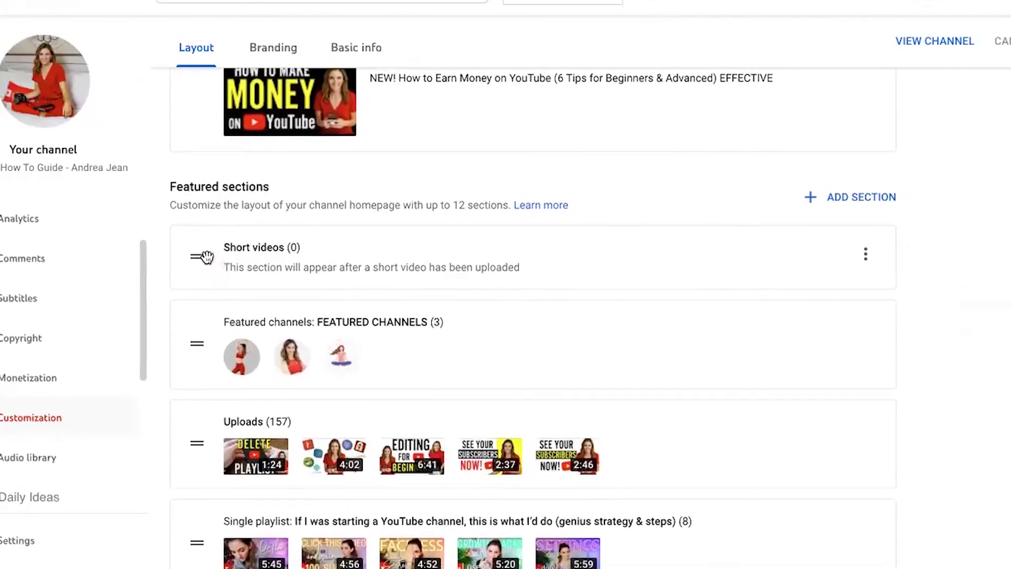
{"action": "left_click_drag", "start_coordinate": [207, 257], "coordinate": [196, 399]}
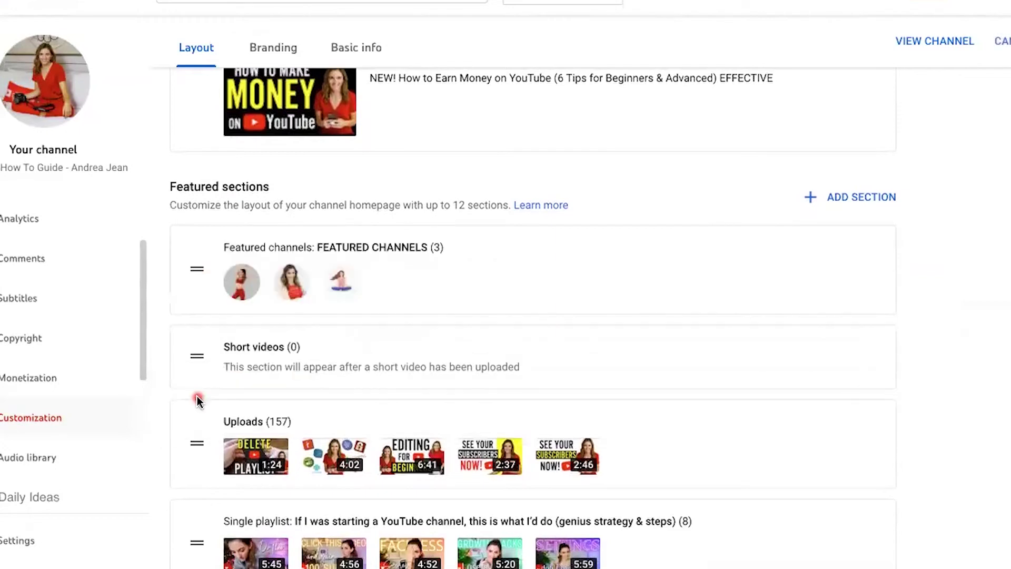
{"action": "left_click_drag", "start_coordinate": [199, 353], "coordinate": [192, 258]}
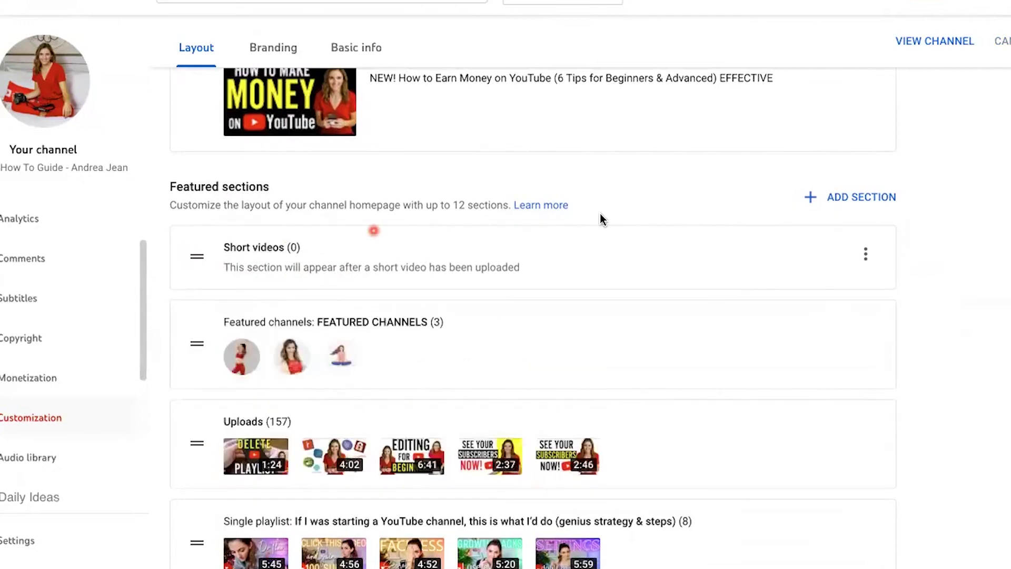
{"action": "left_click", "coordinate": [811, 198]}
{"action": "left_click", "coordinate": [740, 188]}
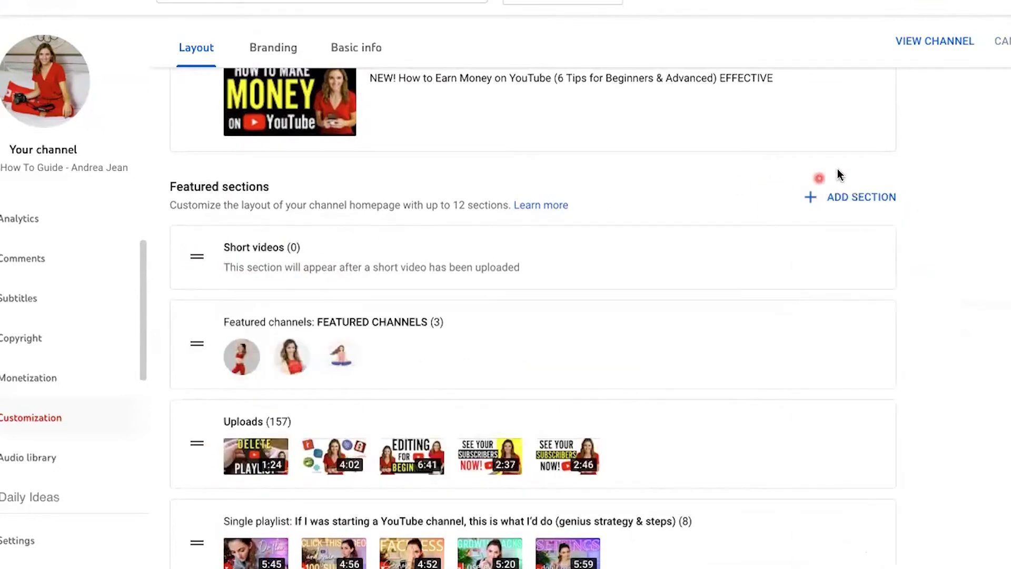
Remove the Short videos section, publish the layout, and view the public channel
{"action": "left_click", "coordinate": [860, 251]}
{"action": "left_click", "coordinate": [924, 258]}
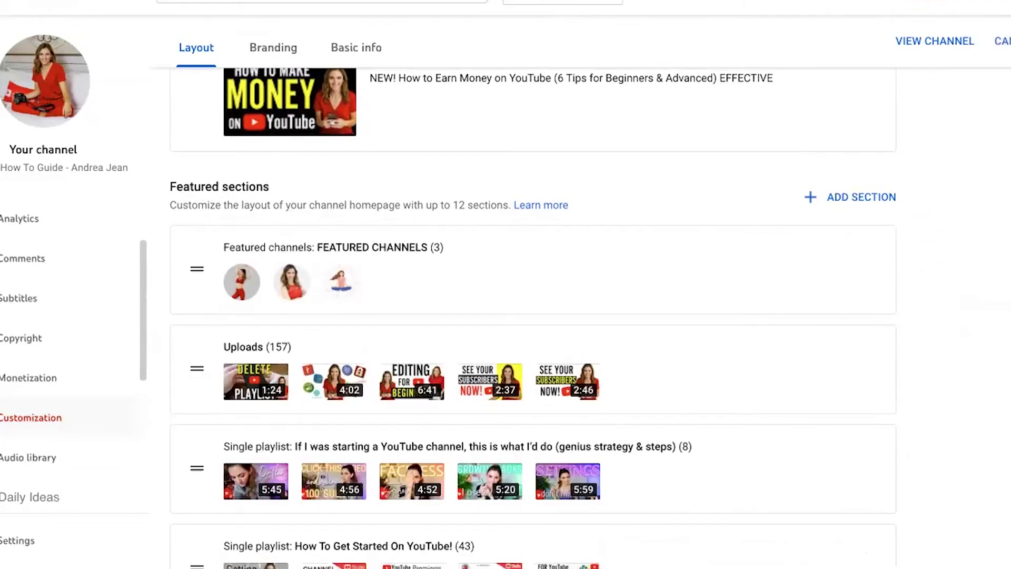
{"action": "left_click", "coordinate": [954, 35]}
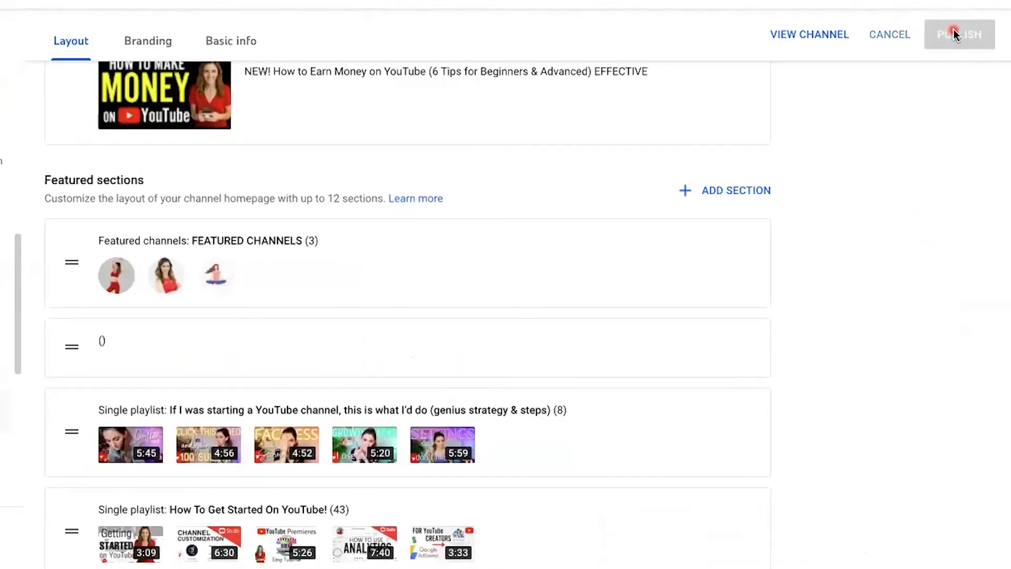
{"action": "left_click", "coordinate": [814, 35]}
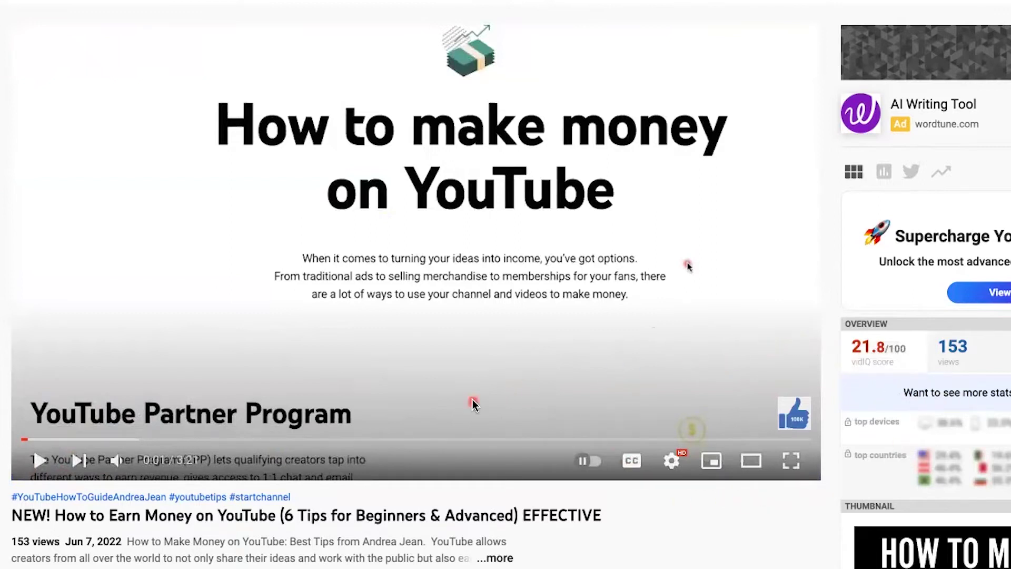
{"action": "scroll", "coordinate": [472, 401], "scroll_direction": "down", "scroll_amount": 4}
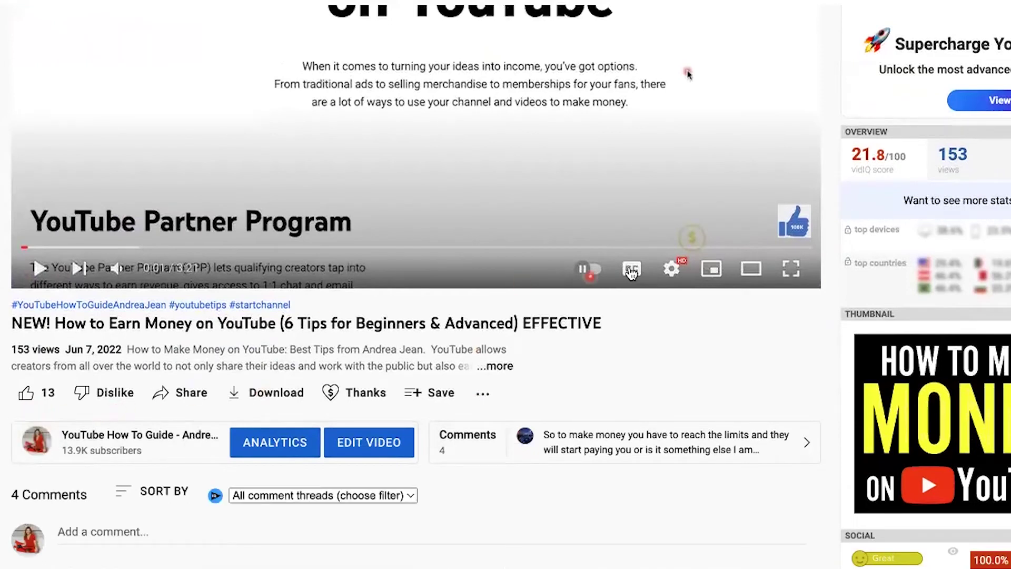
{"action": "mouse_move", "coordinate": [791, 242]}
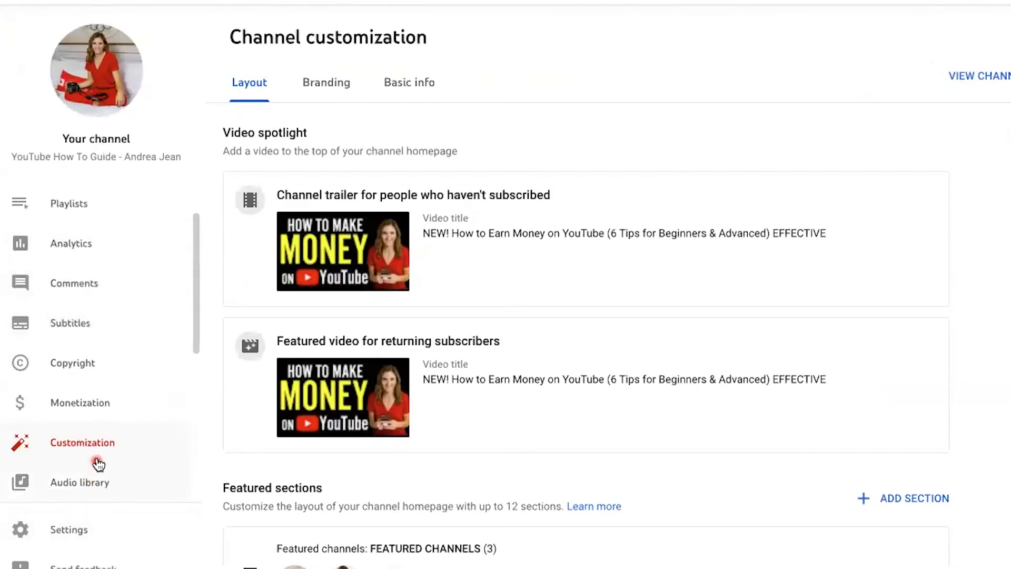
Show the Branding settings and scroll to the Video watermark section
{"action": "left_click", "coordinate": [333, 92]}
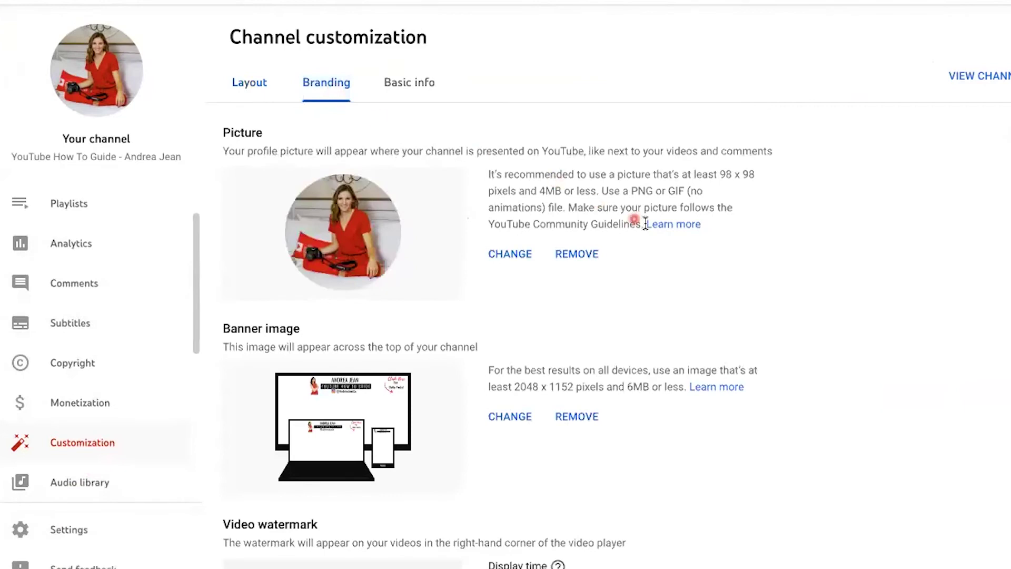
{"action": "scroll", "coordinate": [684, 224], "scroll_direction": "down", "scroll_amount": 3}
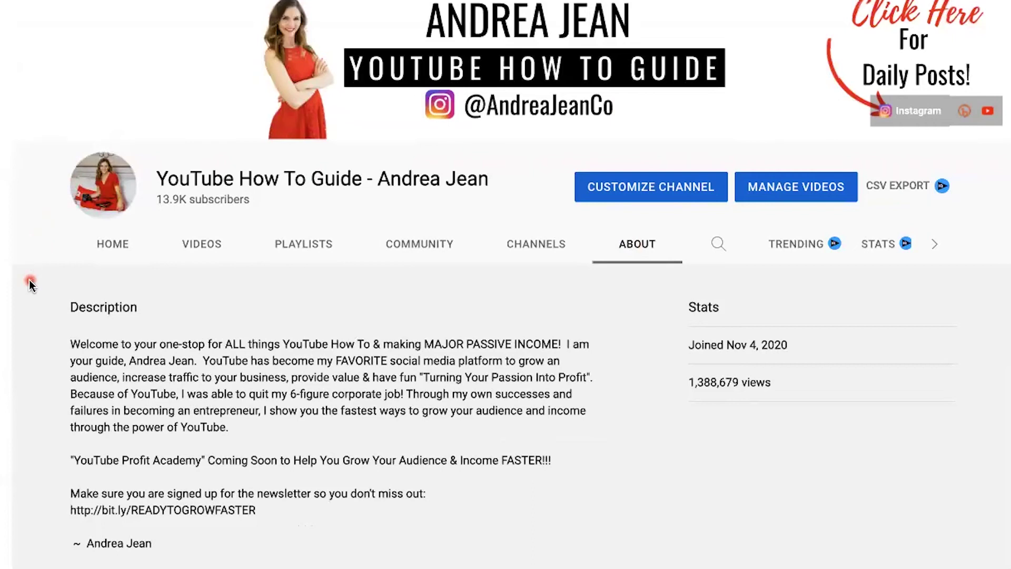
Scroll through the About description and stats, including the YouTube Profit Academy announcement
{"action": "scroll", "coordinate": [30, 280], "scroll_direction": "down", "scroll_amount": 1}
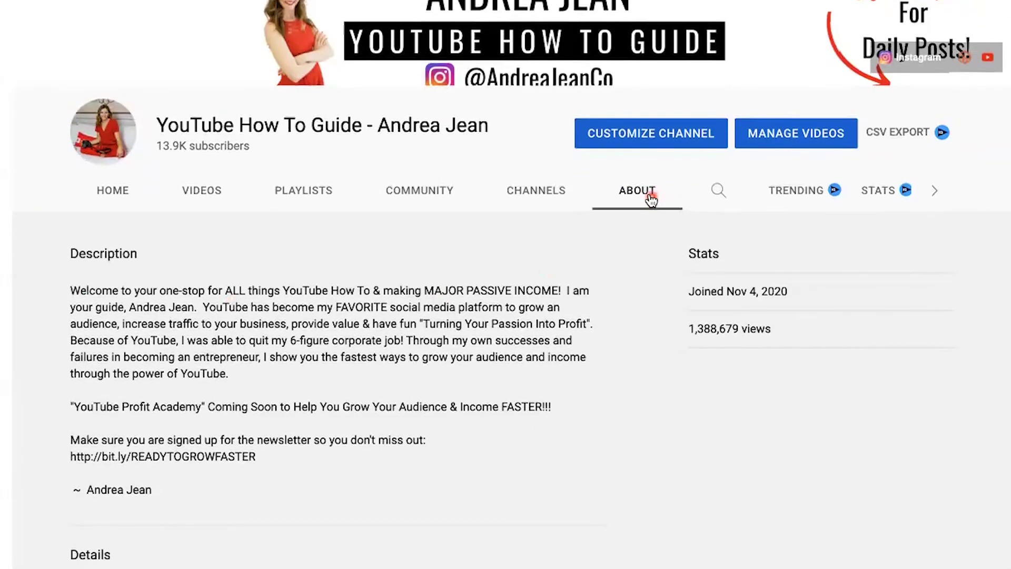
{"action": "scroll", "coordinate": [649, 206], "scroll_direction": "down", "scroll_amount": 1}
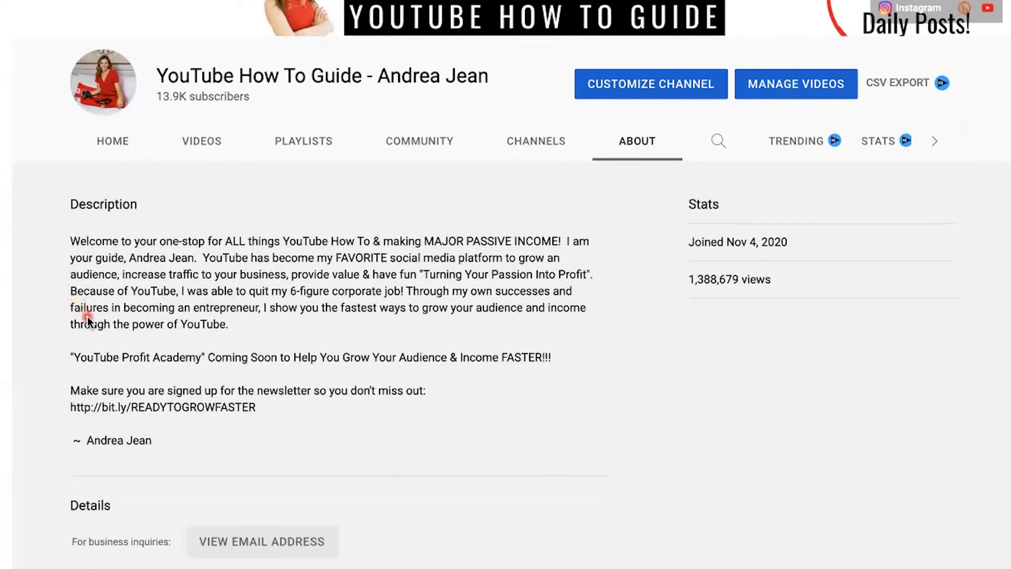
{"action": "scroll", "coordinate": [93, 320], "scroll_direction": "down", "scroll_amount": 1}
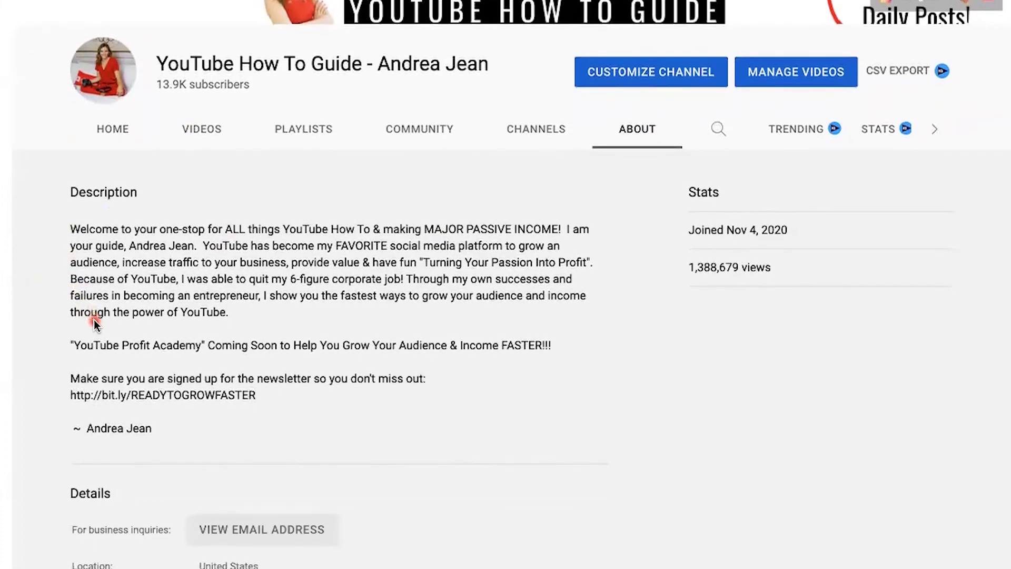
{"action": "scroll", "coordinate": [245, 330], "scroll_direction": "down", "scroll_amount": 1}
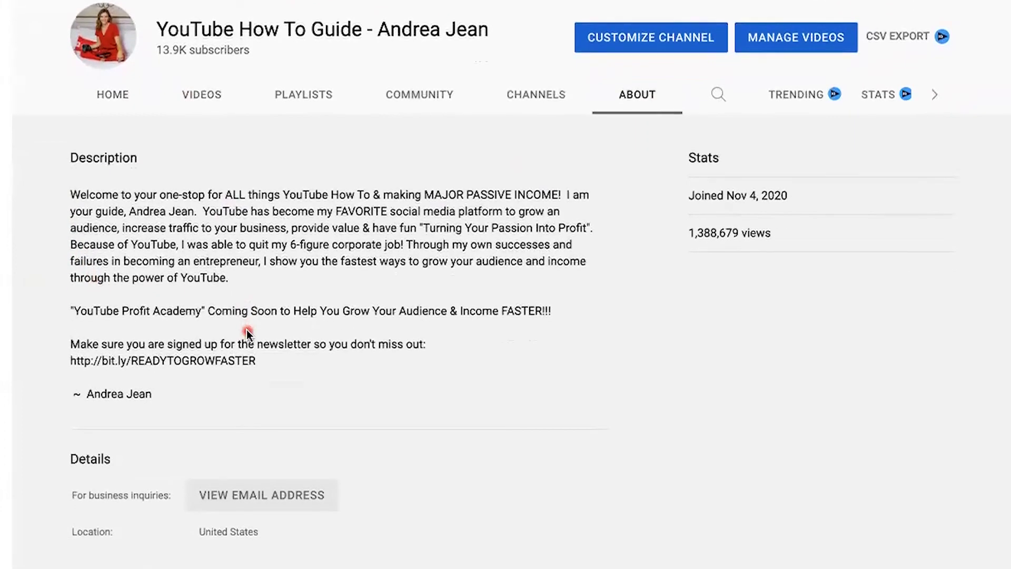
{"action": "scroll", "coordinate": [249, 335], "scroll_direction": "up", "scroll_amount": 2}
{"action": "scroll", "coordinate": [273, 332], "scroll_direction": "up", "scroll_amount": 3}
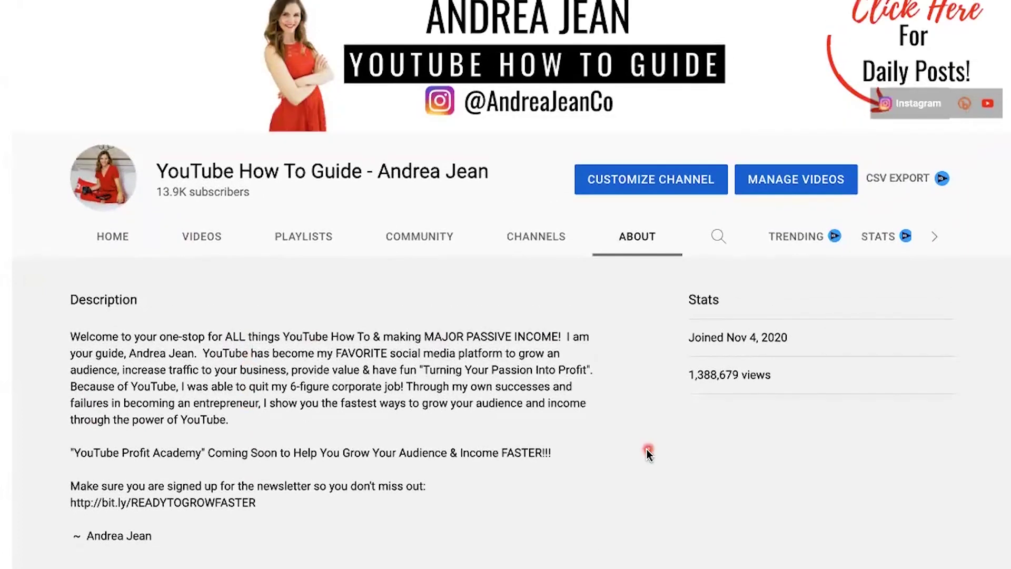
{"action": "scroll", "coordinate": [632, 462], "scroll_direction": "down", "scroll_amount": 3}
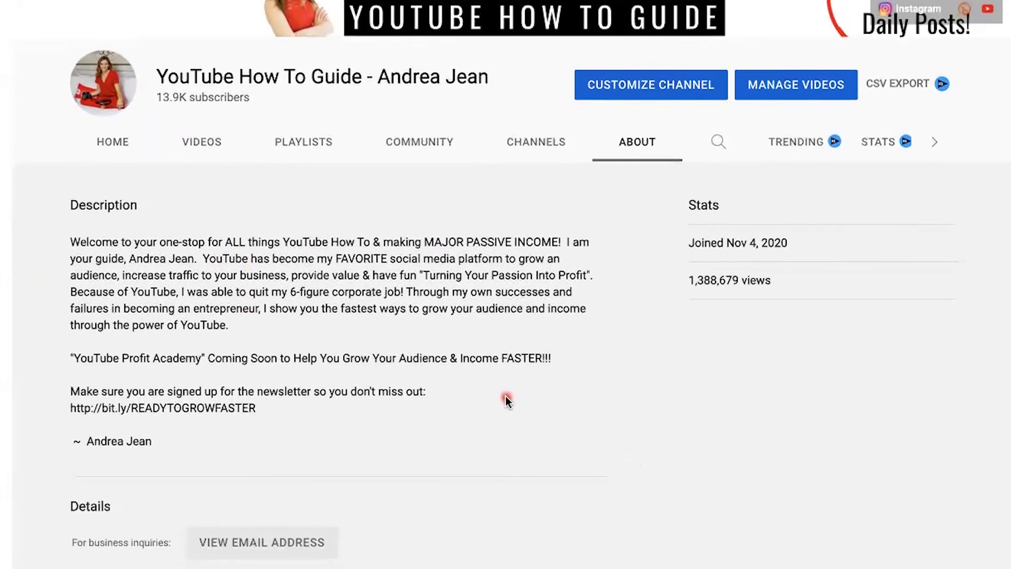
{"action": "scroll", "coordinate": [506, 399], "scroll_direction": "up", "scroll_amount": 2}
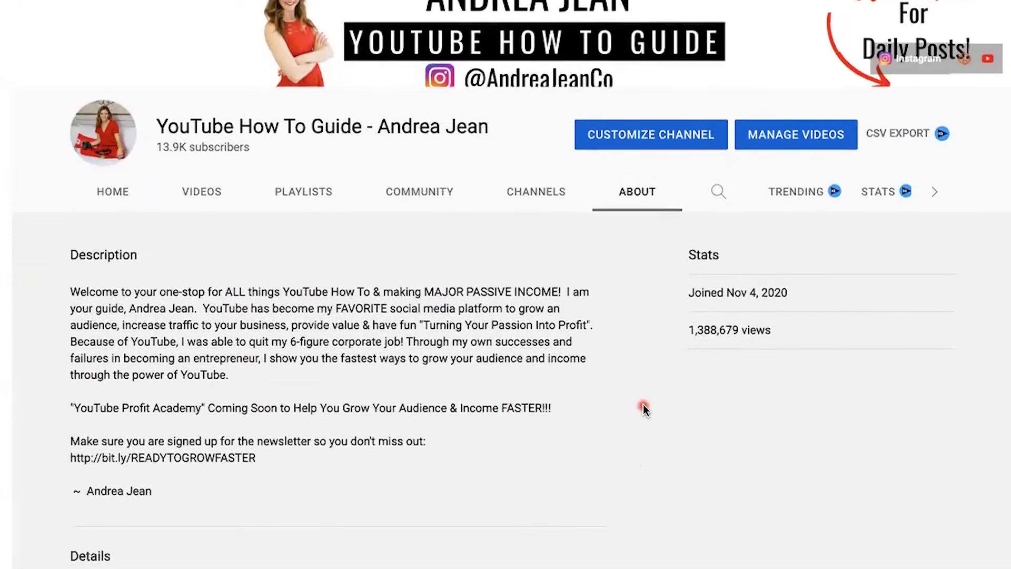
{"action": "scroll", "coordinate": [643, 405], "scroll_direction": "down", "scroll_amount": 2}
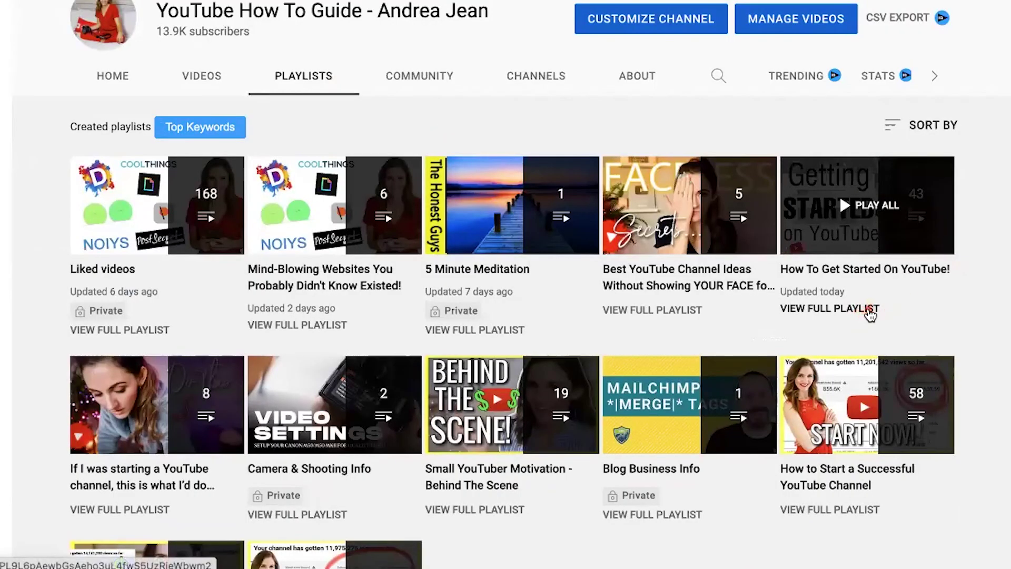
Open the full 'How To Get Started On YouTube!' playlist and scroll through its 43 videos
{"action": "left_click", "coordinate": [870, 314]}
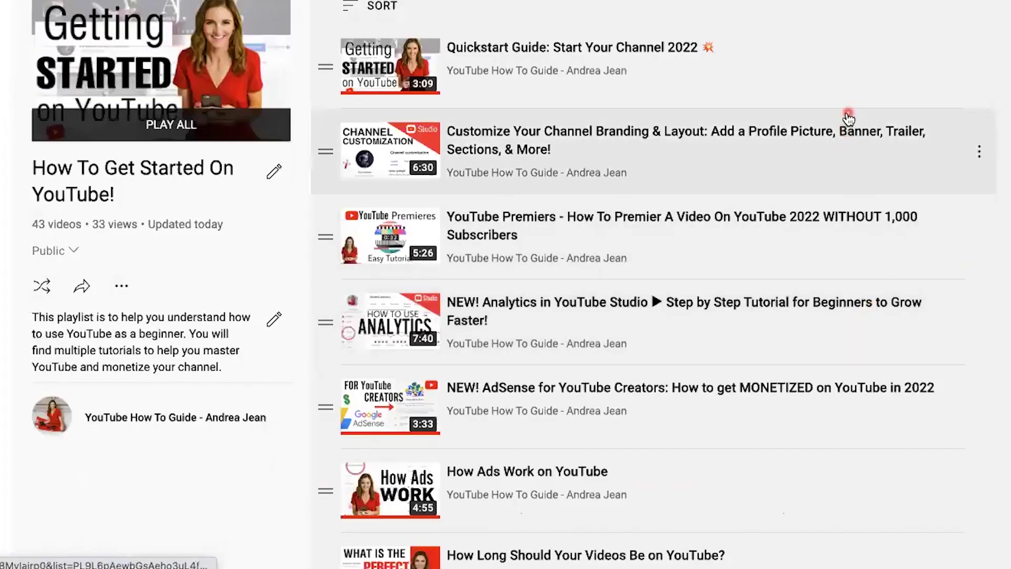
{"action": "scroll", "coordinate": [825, 247], "scroll_direction": "down", "scroll_amount": 2}
{"action": "scroll", "coordinate": [825, 247], "scroll_direction": "down", "scroll_amount": 3}
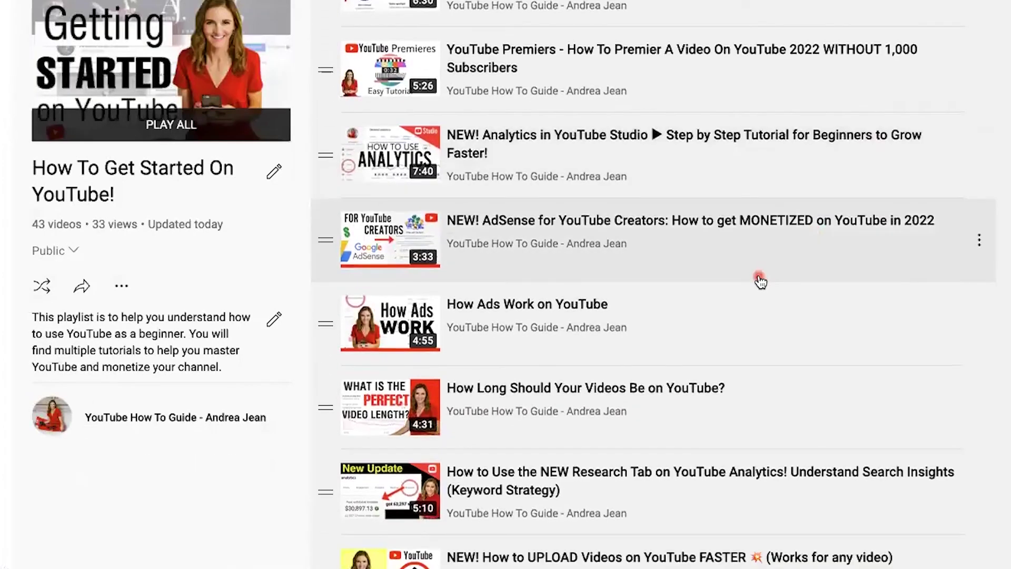
{"action": "scroll", "coordinate": [835, 266], "scroll_direction": "down", "scroll_amount": 4}
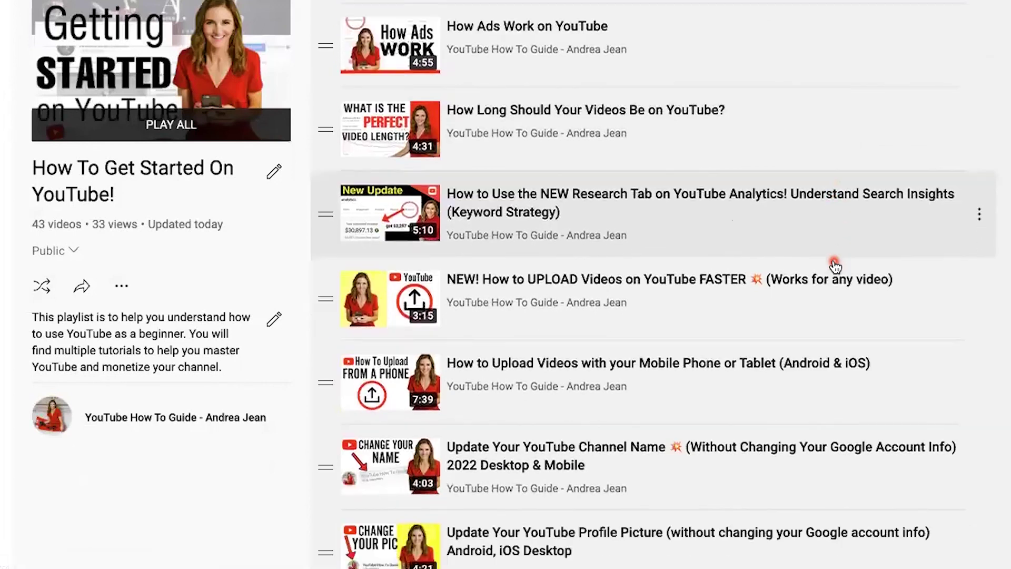
{"action": "scroll", "coordinate": [835, 266], "scroll_direction": "down", "scroll_amount": 3}
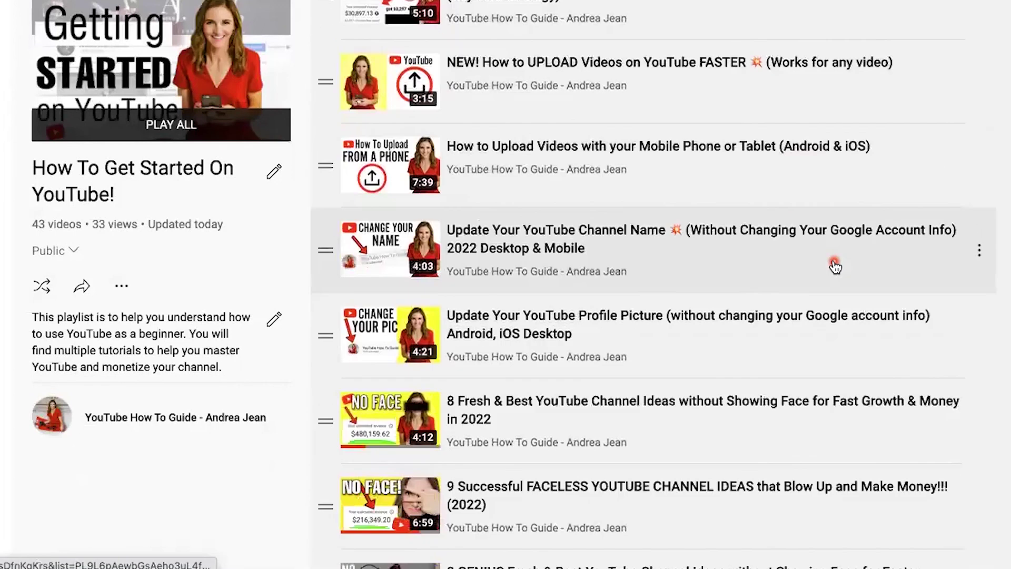
{"action": "scroll", "coordinate": [835, 266], "scroll_direction": "down", "scroll_amount": 2}
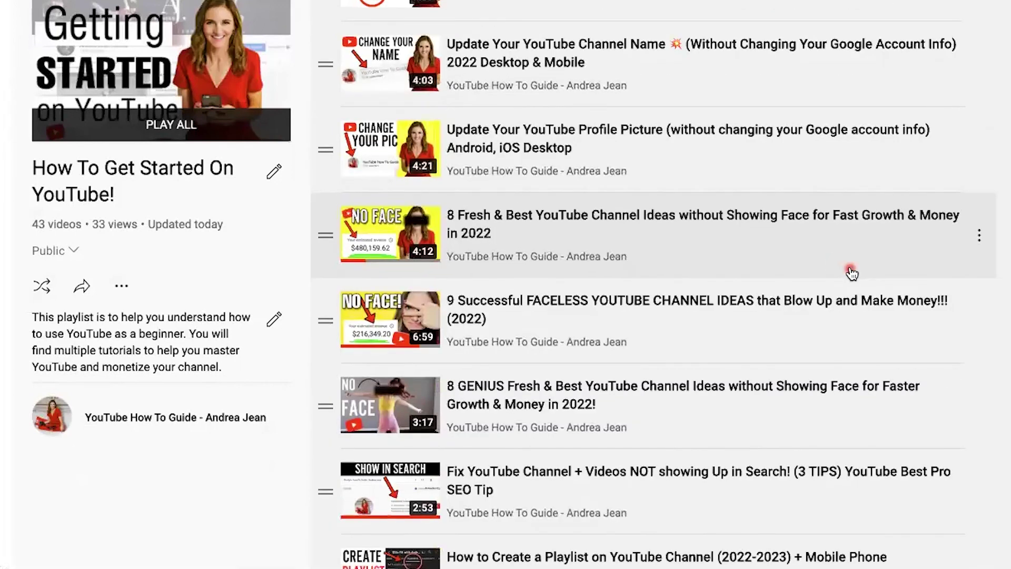
{"action": "scroll", "coordinate": [851, 273], "scroll_direction": "down", "scroll_amount": 5}
{"action": "scroll", "coordinate": [851, 273], "scroll_direction": "down", "scroll_amount": 8}
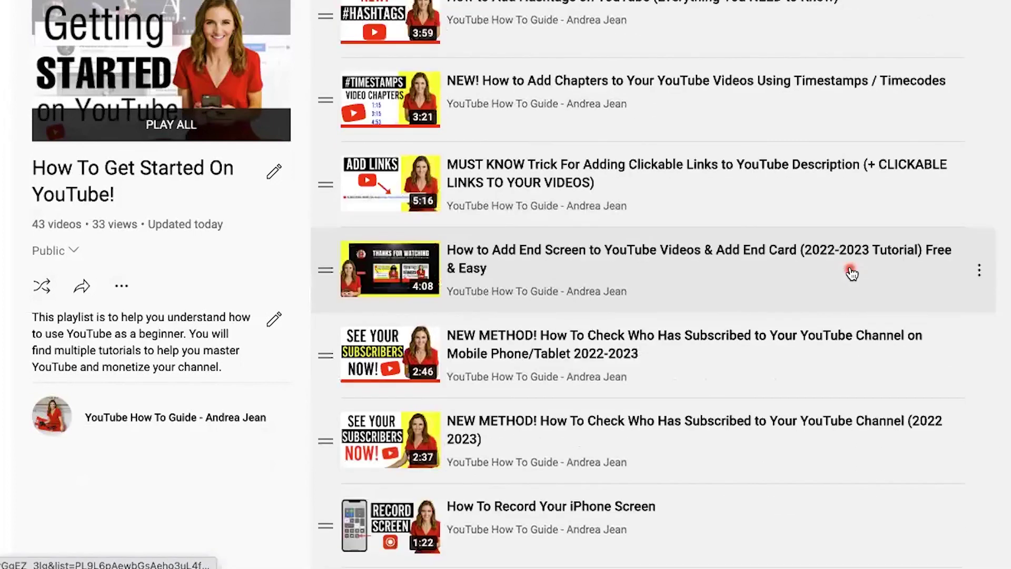
{"action": "scroll", "coordinate": [851, 273], "scroll_direction": "down", "scroll_amount": 3}
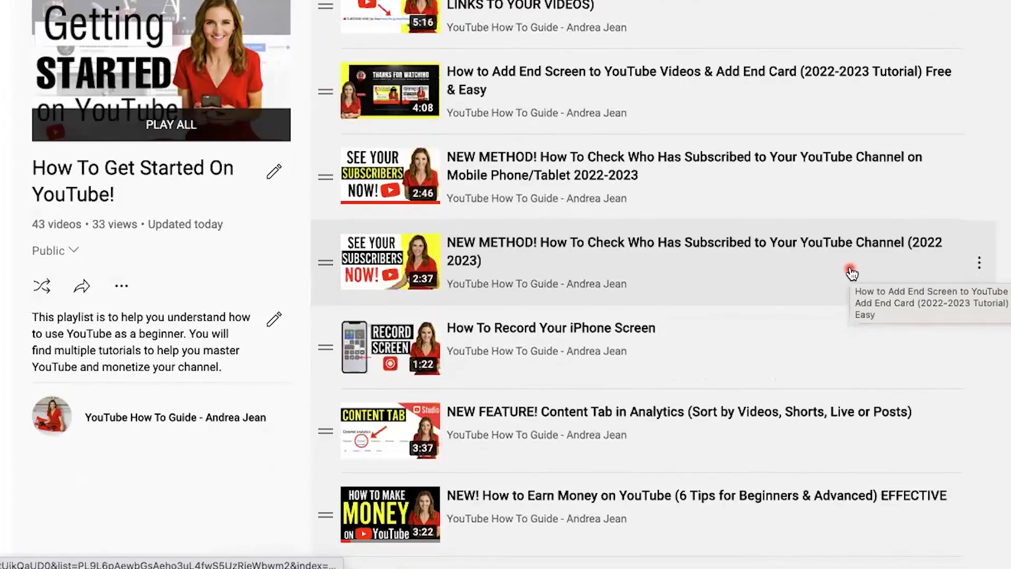
{"action": "scroll", "coordinate": [851, 273], "scroll_direction": "down", "scroll_amount": 3}
{"action": "scroll", "coordinate": [851, 273], "scroll_direction": "down", "scroll_amount": 2}
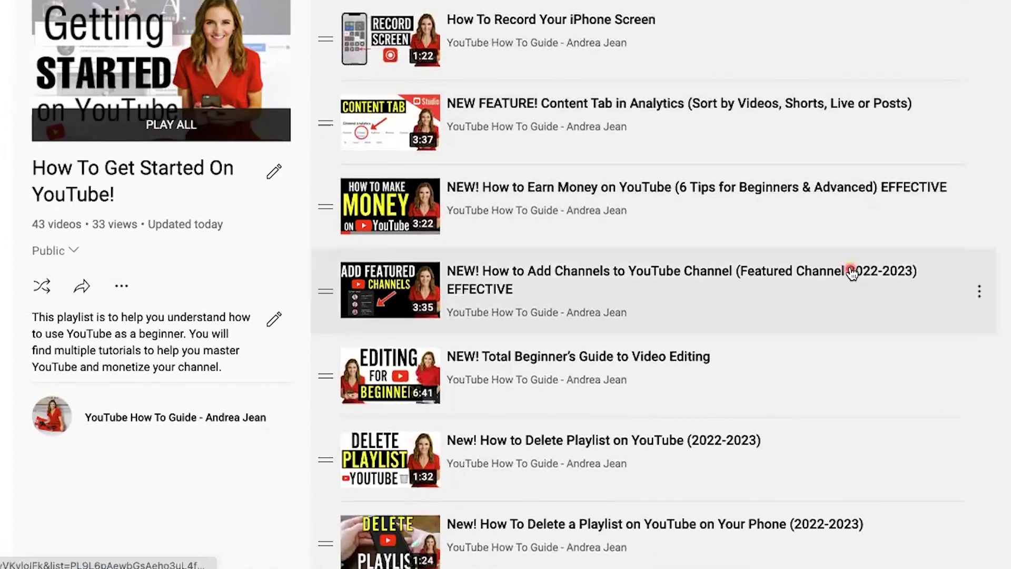